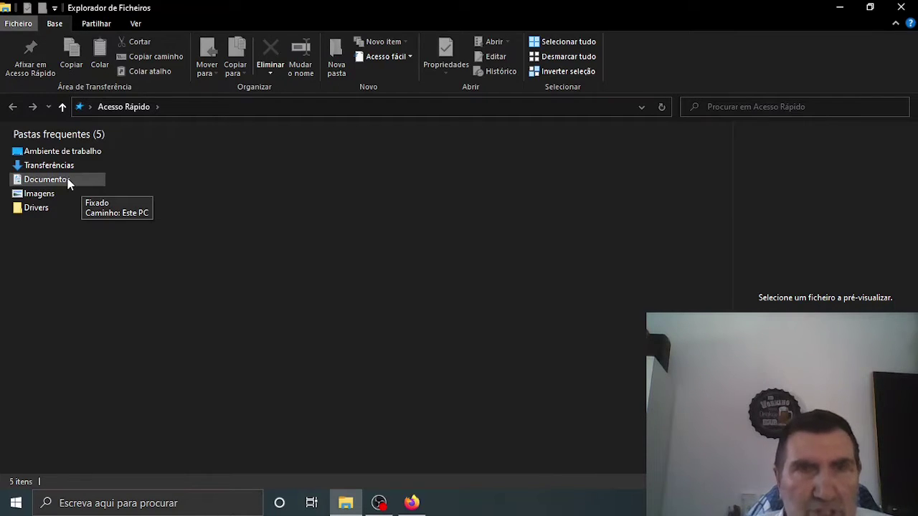
Step: Open the Transferências folder and launch rufus-3.18.exe
click(66, 179)
double_click(66, 179)
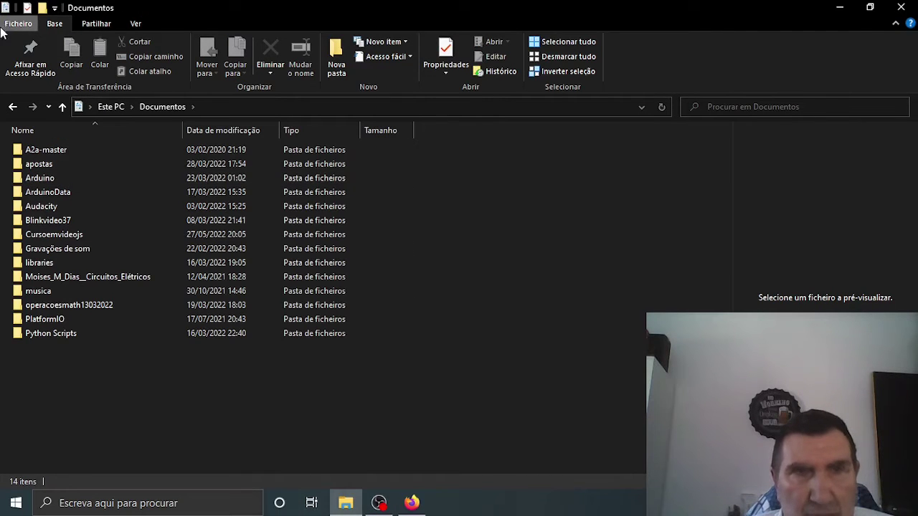
click(14, 107)
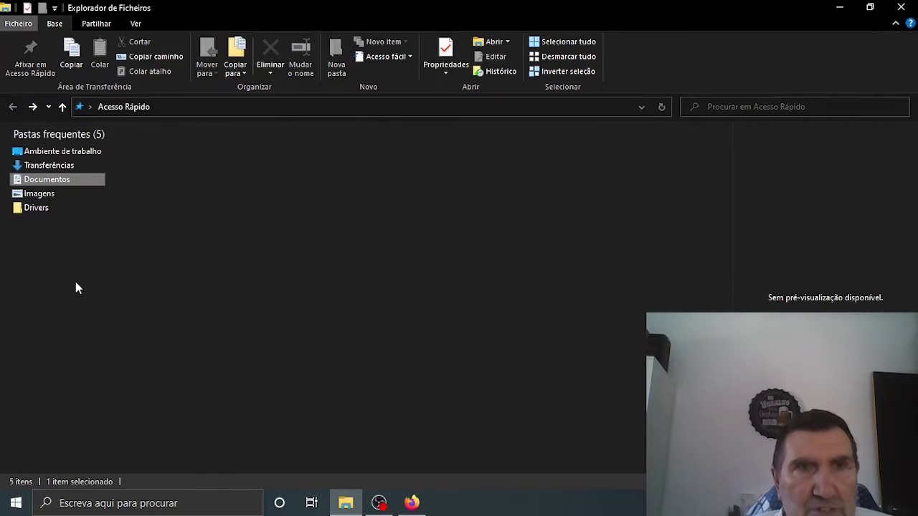
double_click(61, 166)
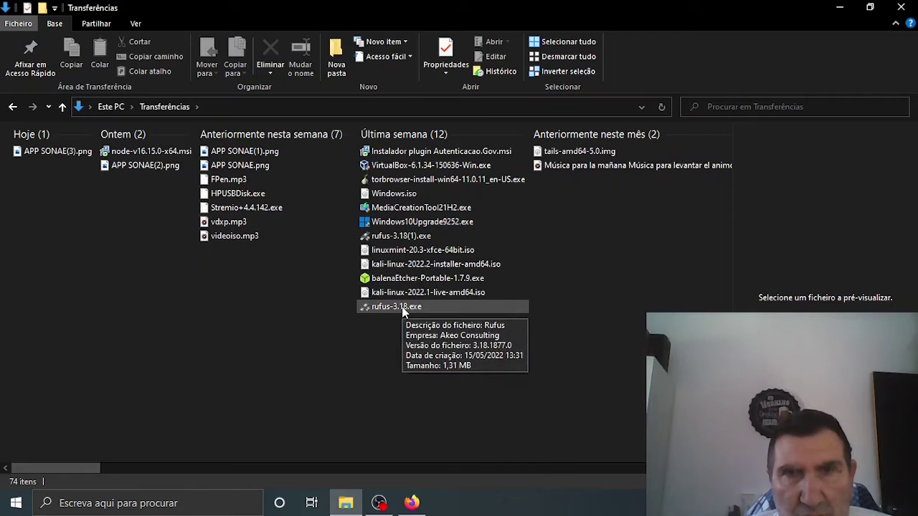
double_click(404, 308)
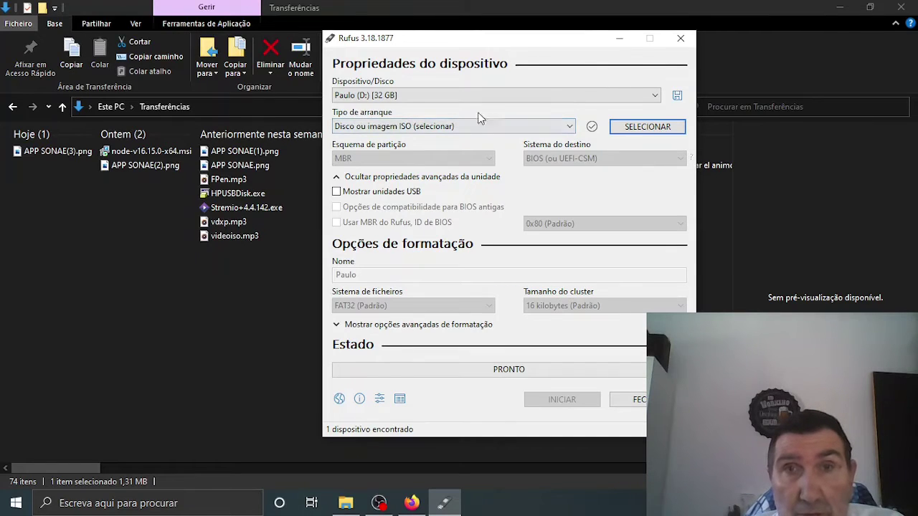
Step: Keep the 32 GB USB drive (D:) as the device and load linuxmint-20.3-xfce-64bit.iso as the boot image
click(654, 95)
click(655, 95)
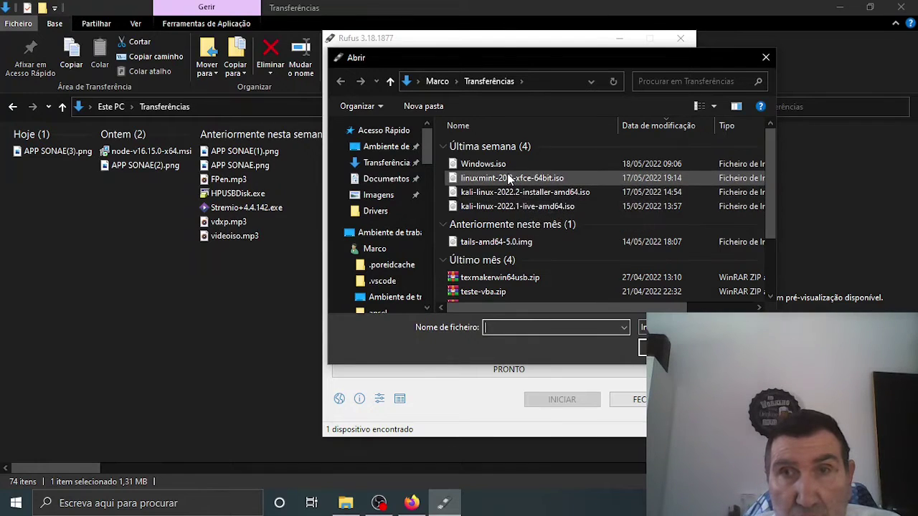
click(500, 179)
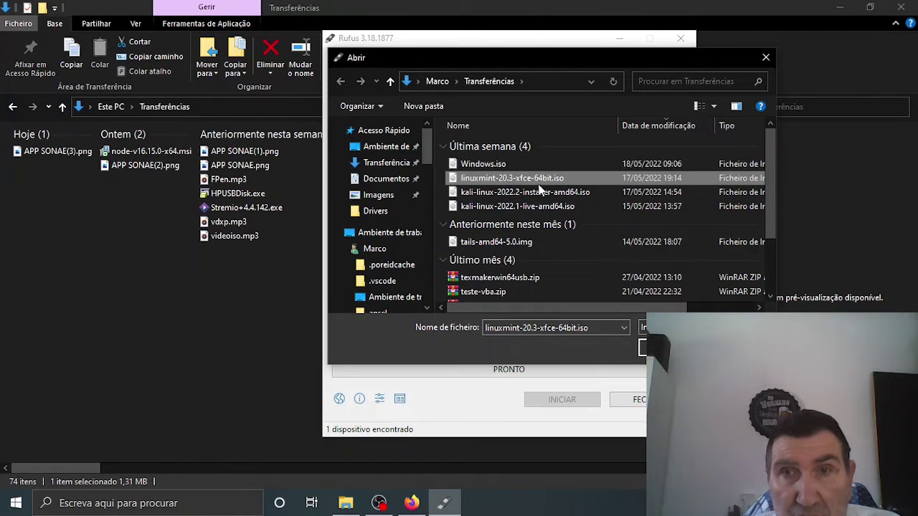
click(656, 328)
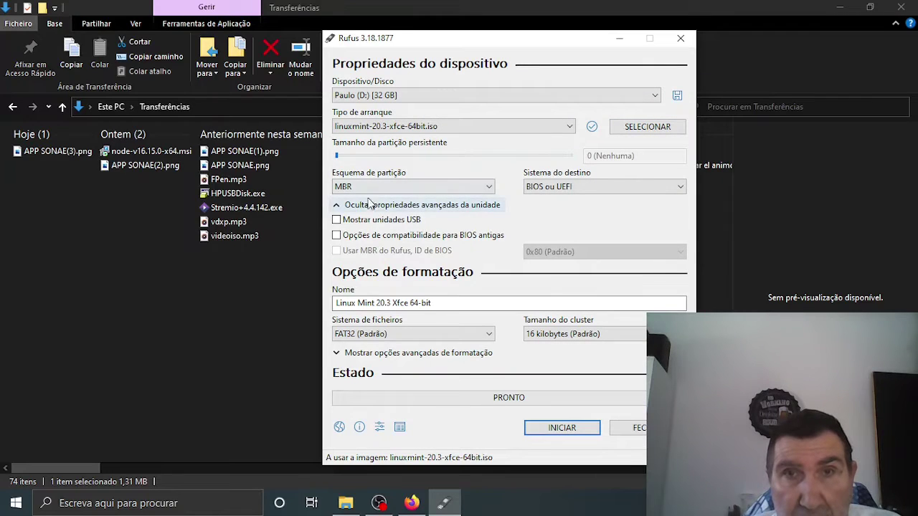
Step: Review the partition scheme and file system choices, keeping MBR and FAT32 (Padrão)
click(492, 187)
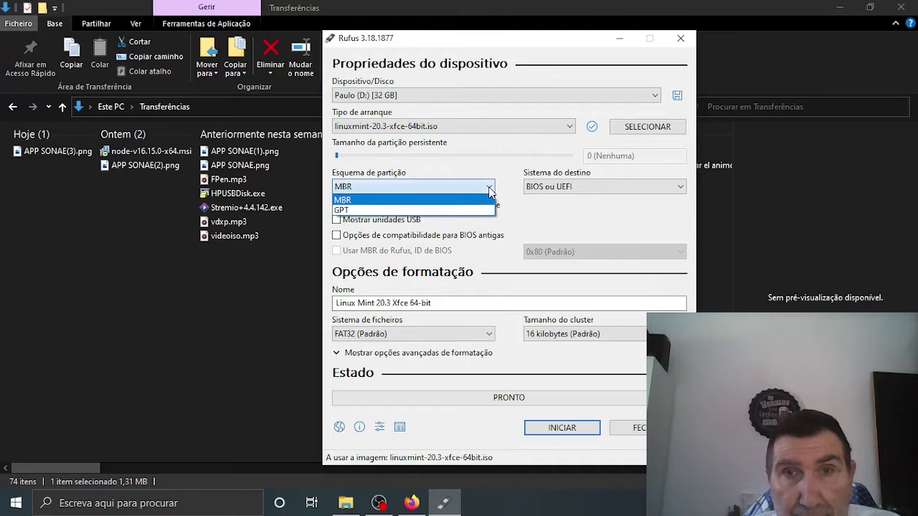
click(491, 189)
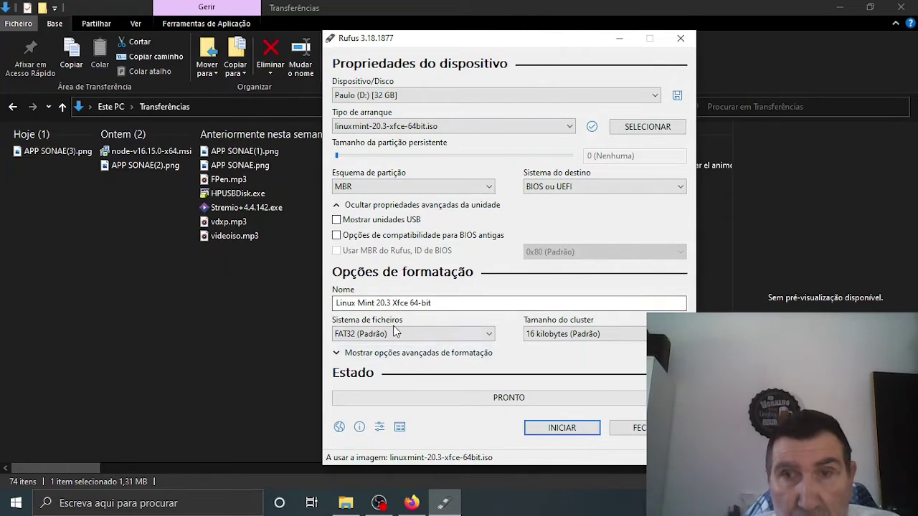
click(489, 335)
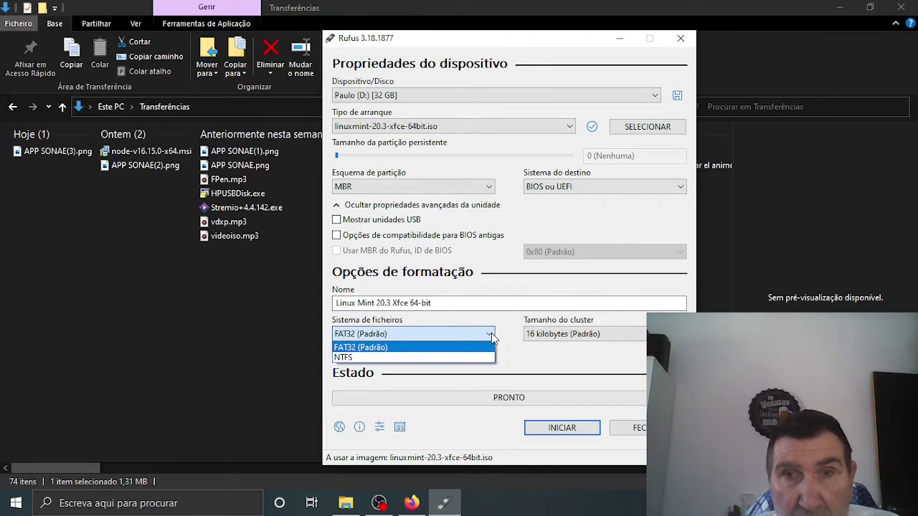
click(490, 335)
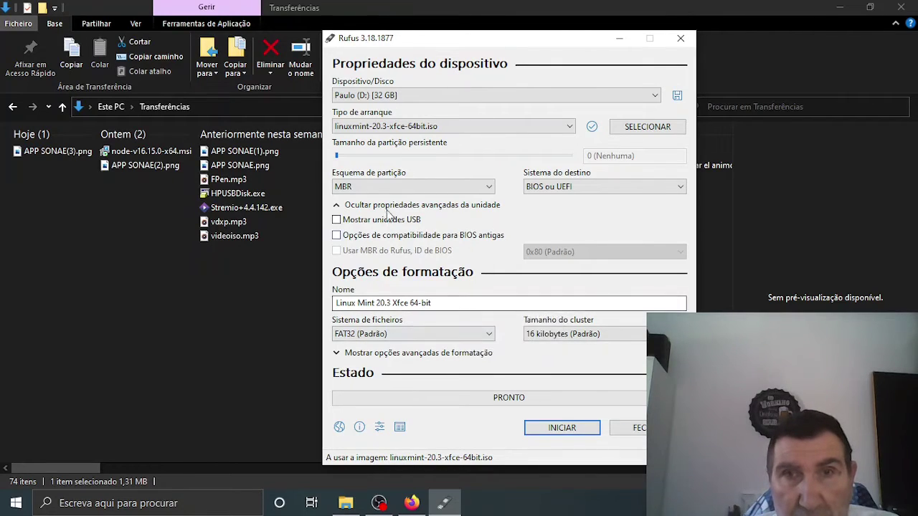
Step: Start writing the USB drive in the recommended ISO Image mode and accept erasing all data on it
click(562, 427)
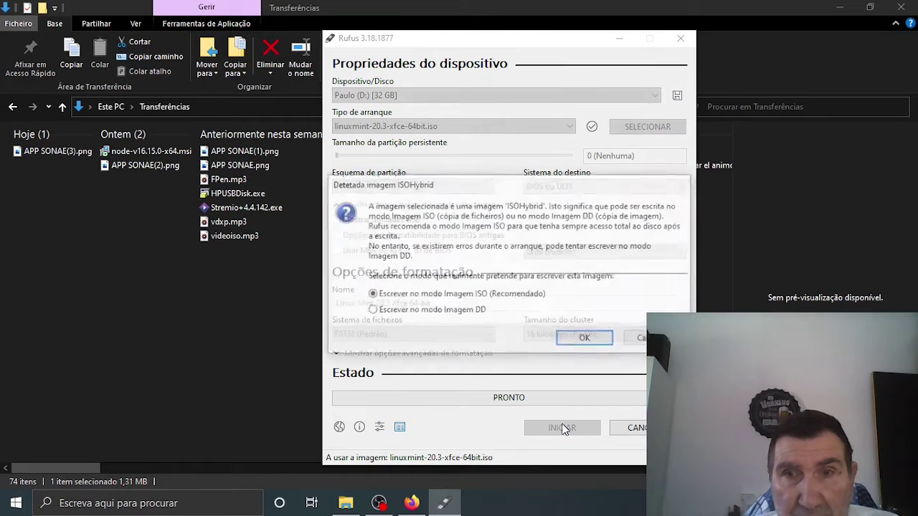
click(578, 337)
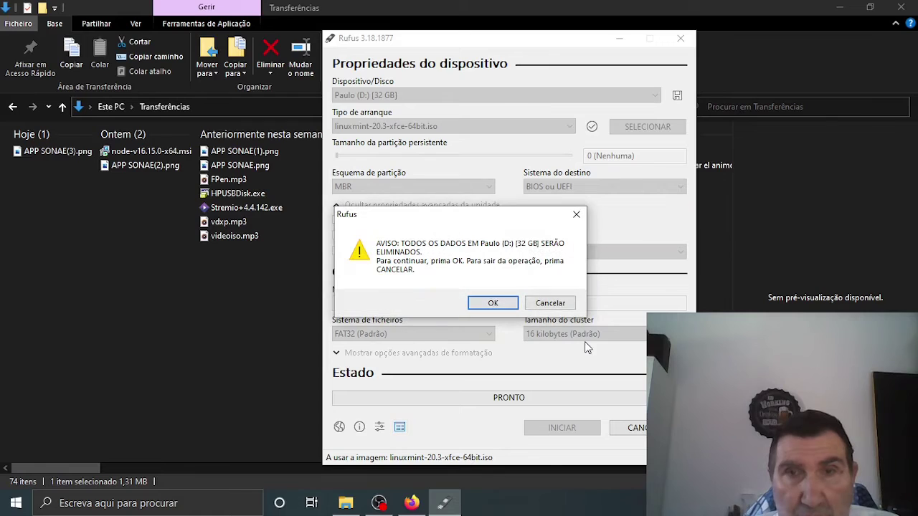
click(493, 304)
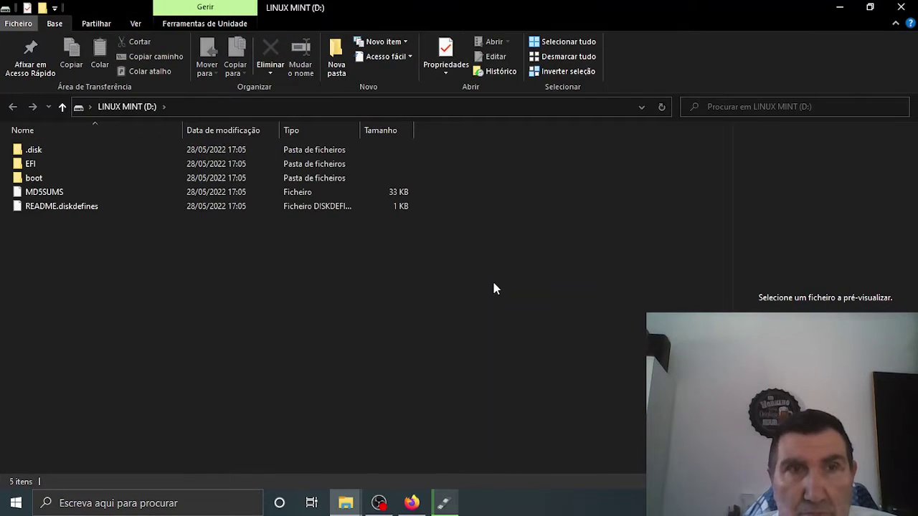
Step: Minimize the USB drive's folder window, reposition Rufus while the ISO files are copied, and close Rufus when it finishes
click(840, 7)
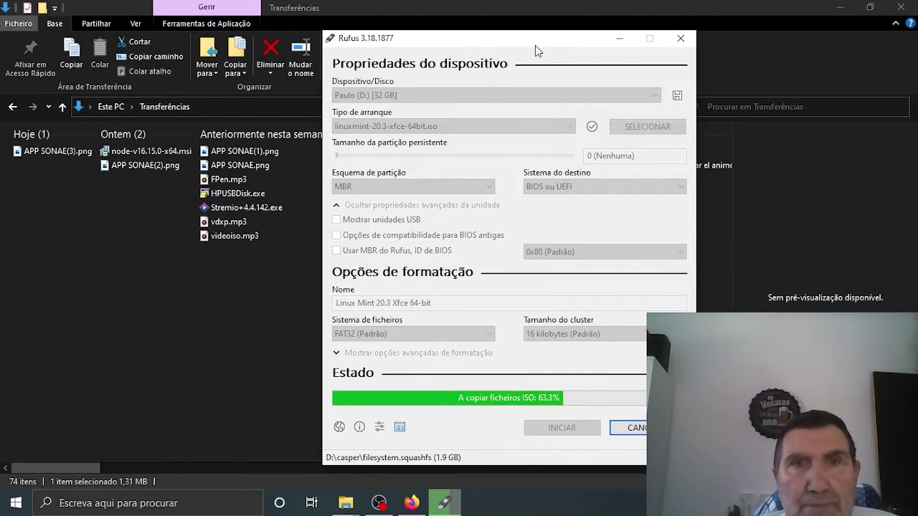
drag(535, 46, 211, 25)
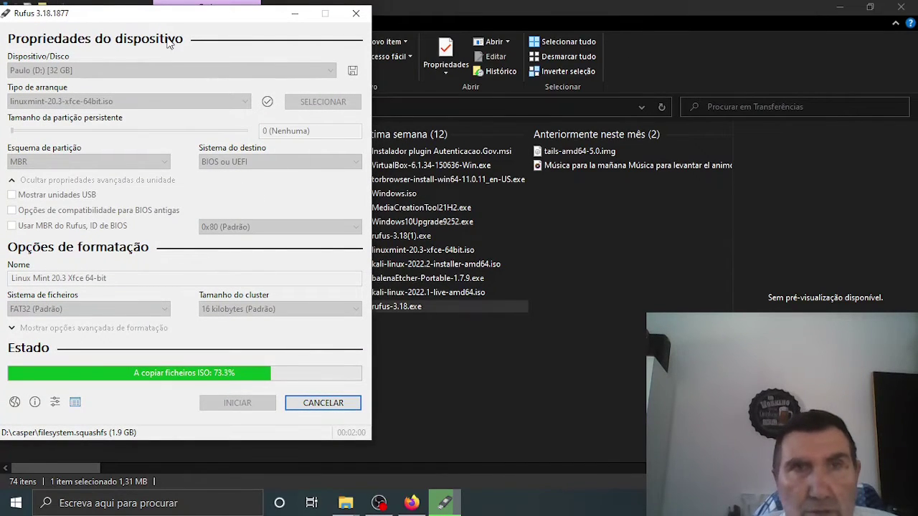
drag(159, 15, 139, 23)
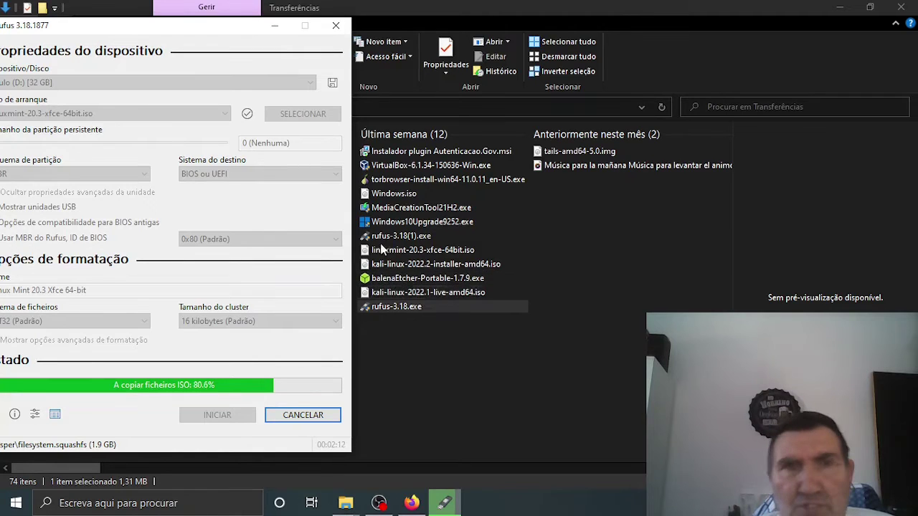
drag(137, 30, 116, 36)
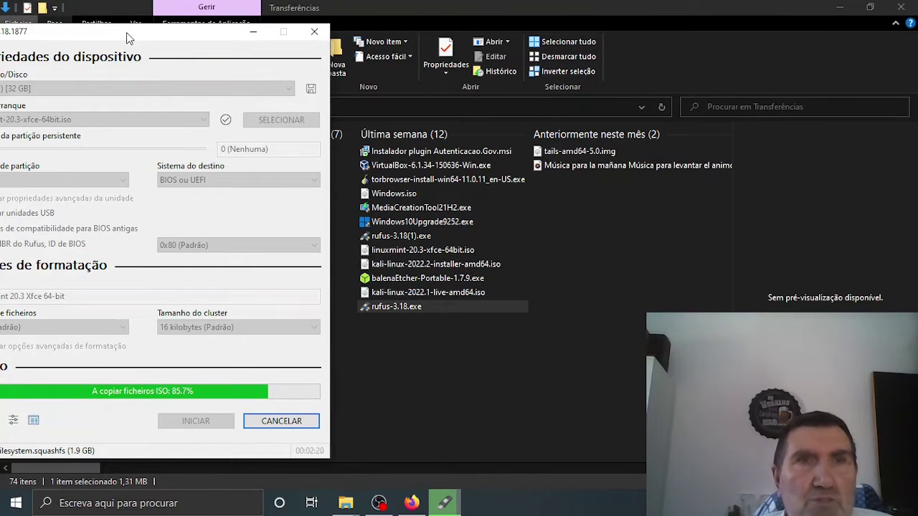
drag(126, 33, 289, 36)
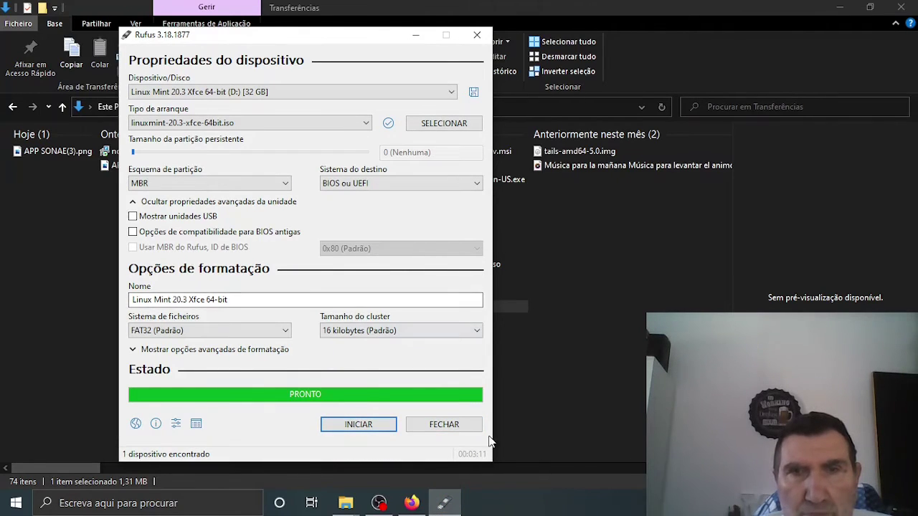
click(459, 426)
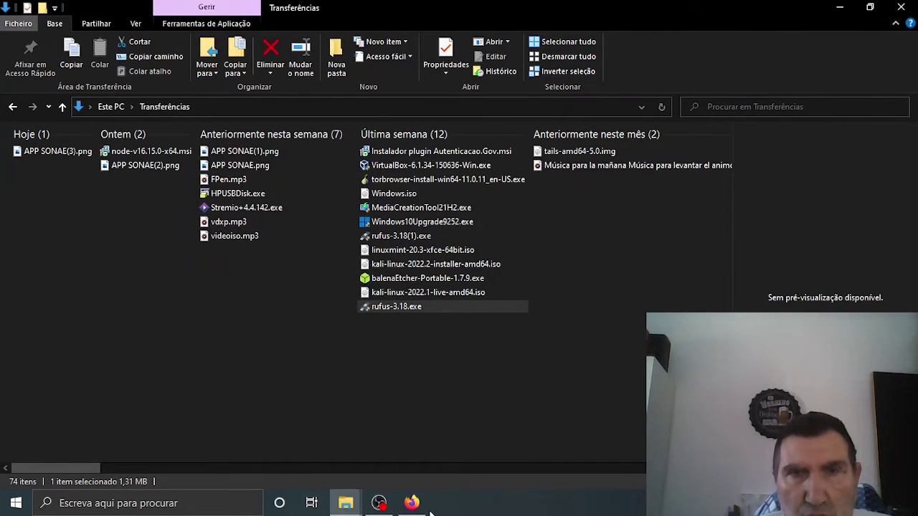
Step: Switch to Firefox and replace the online clock page with the Google home page
click(411, 503)
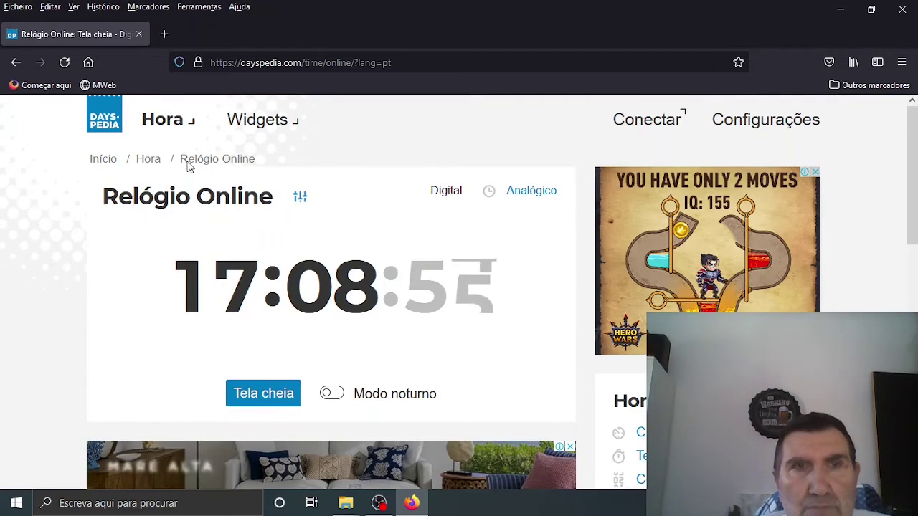
click(282, 123)
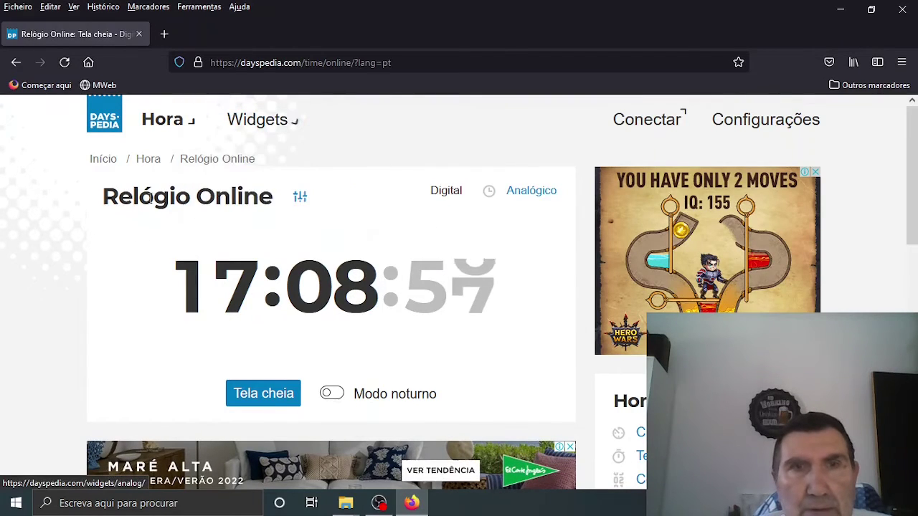
click(147, 113)
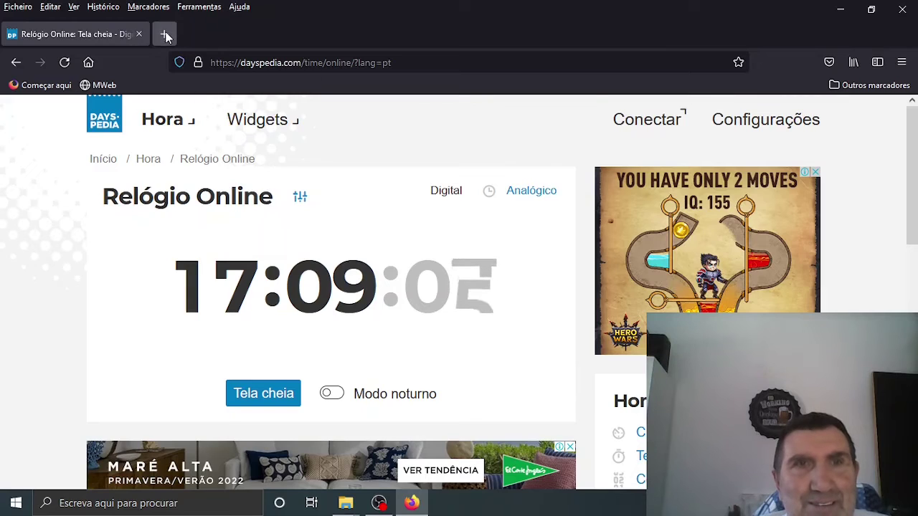
click(88, 62)
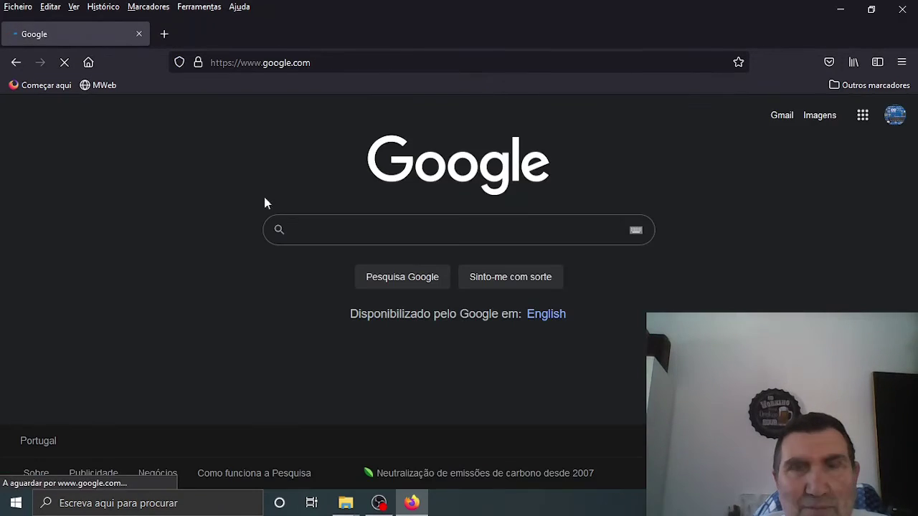
Step: Search Google for "linux mint download" and open the Download Linux Mint 20.3 result
click(422, 243)
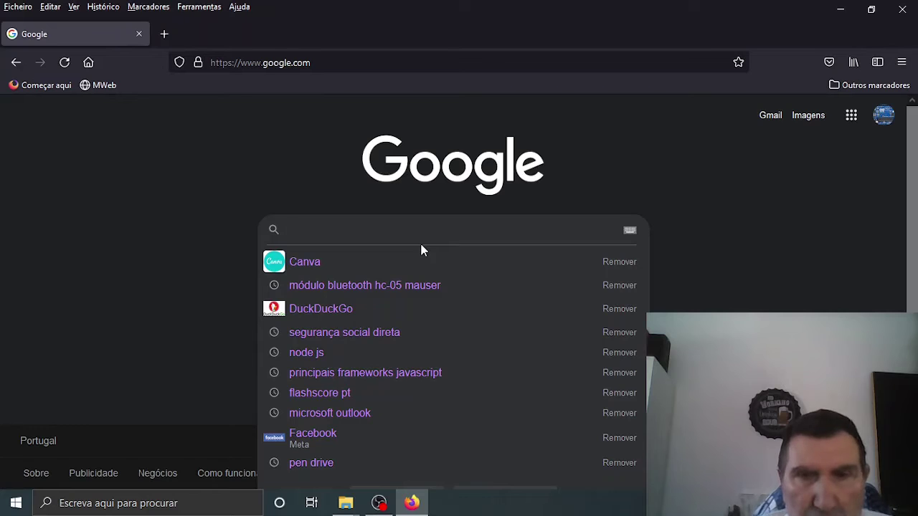
text(lin)
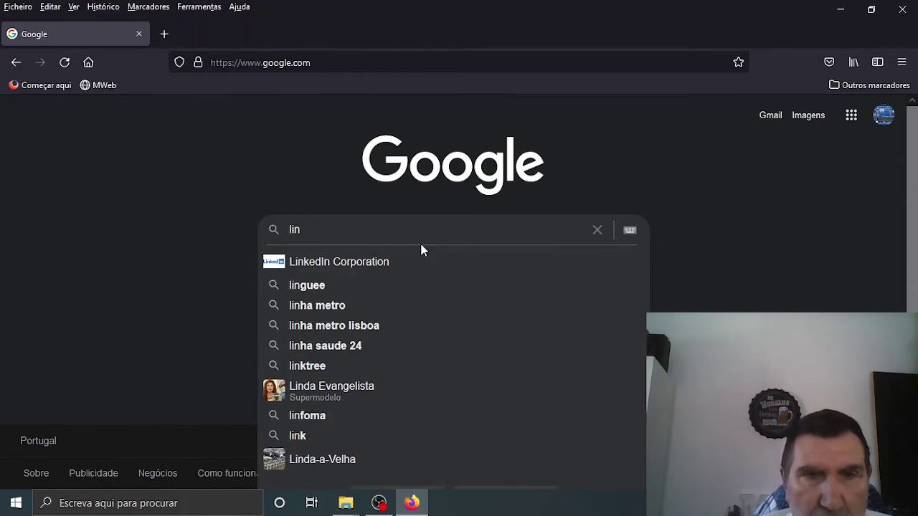
text(uxm)
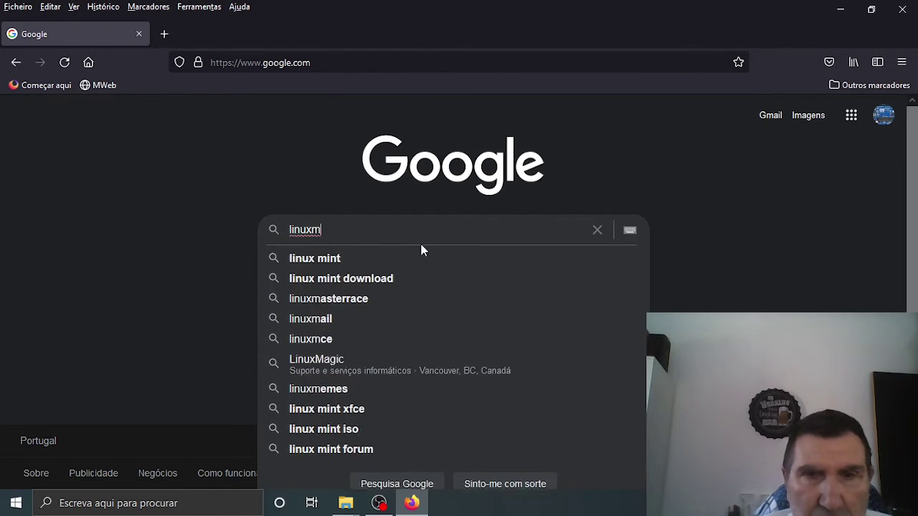
text(int)
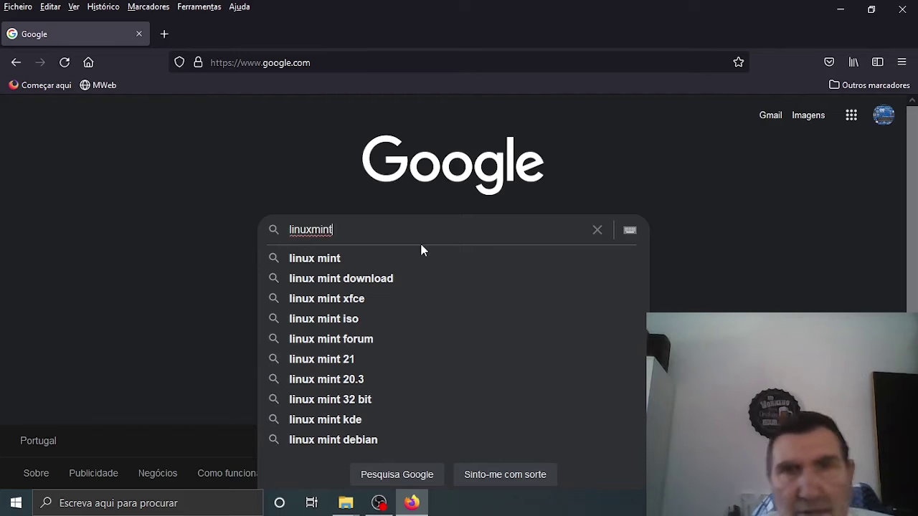
click(368, 281)
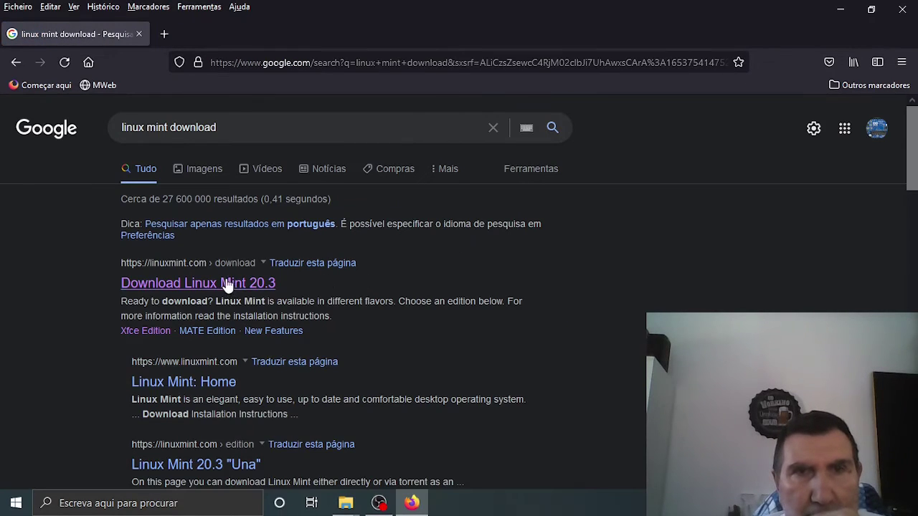
click(258, 282)
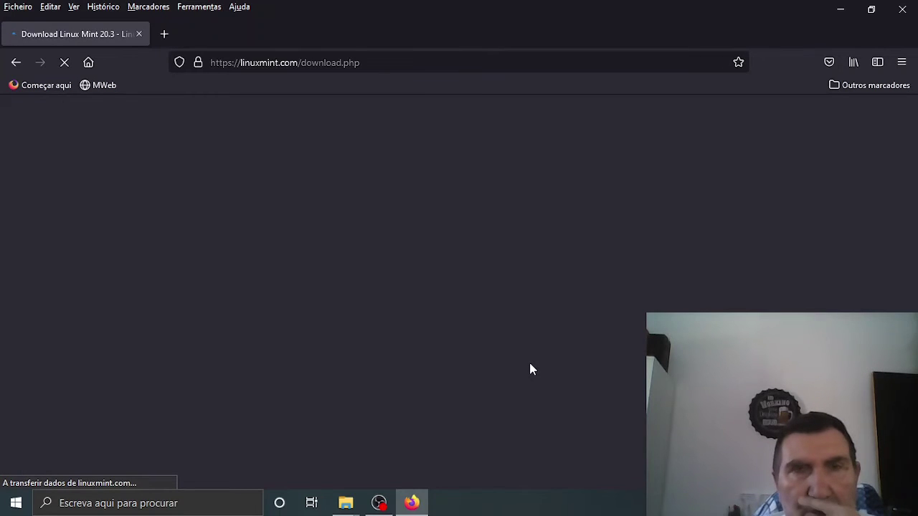
Step: Look through the Linux Mint 20.3 "Una" download page and compare the available editions
scroll(528, 337, down, 6)
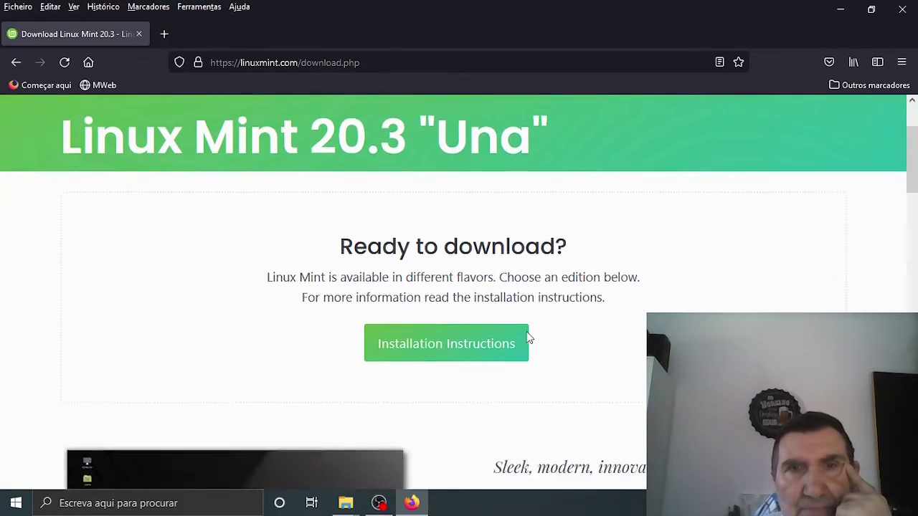
scroll(528, 337, down, 5)
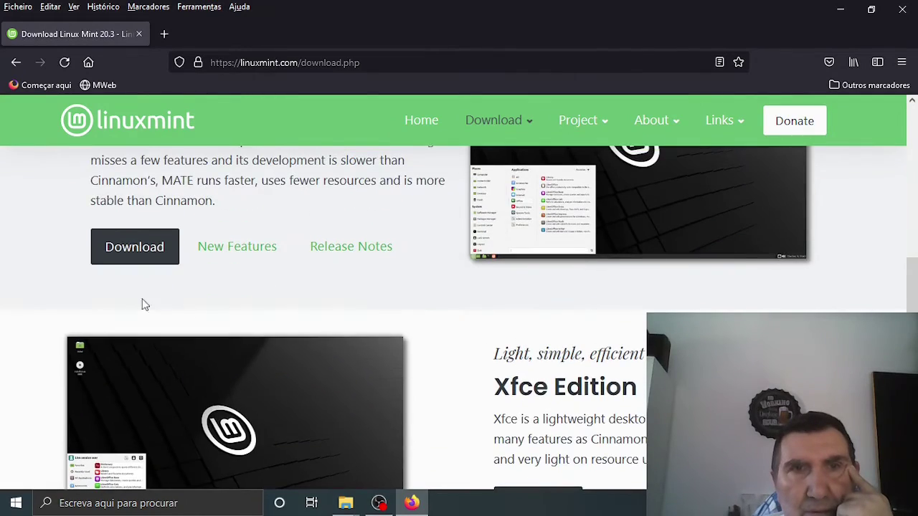
scroll(382, 288, up, 10)
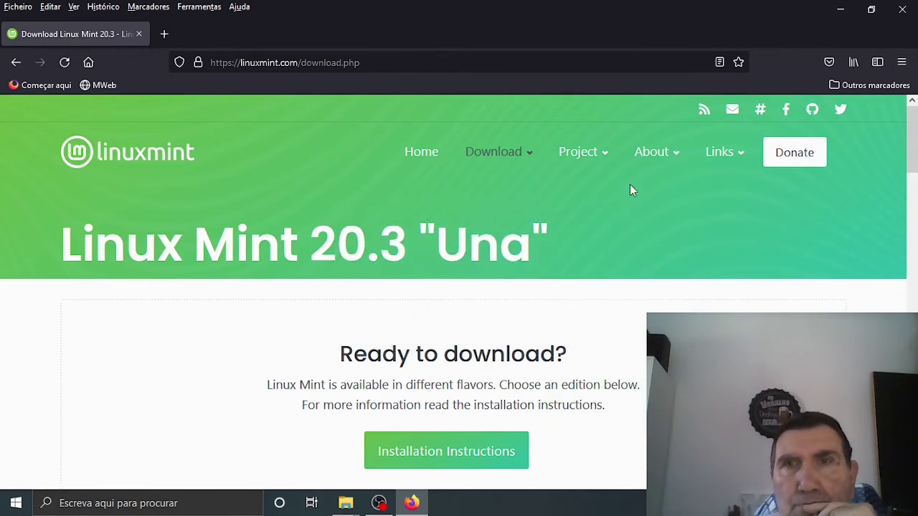
scroll(406, 208, down, 4)
scroll(405, 209, down, 15)
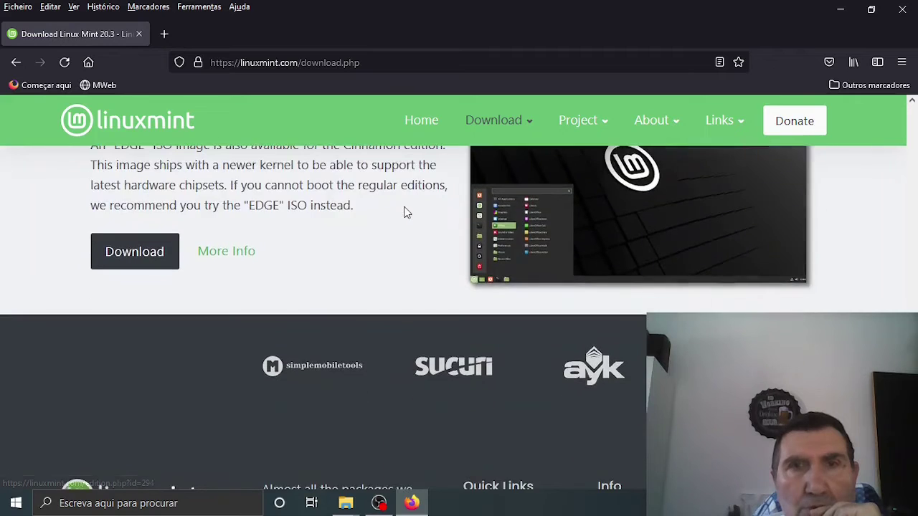
scroll(406, 213, up, 3)
scroll(405, 213, up, 15)
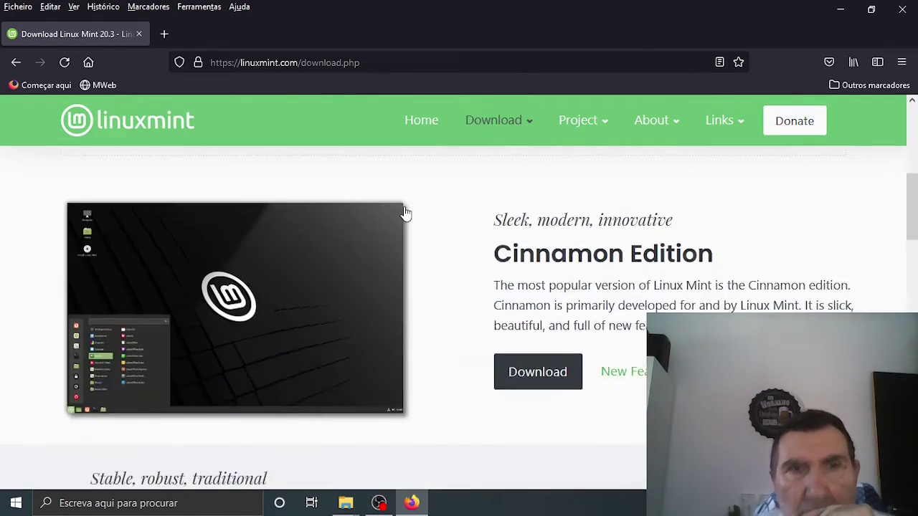
Step: Return to the Google home page, search for "rufus download", and open the official rufus.ie result
click(89, 62)
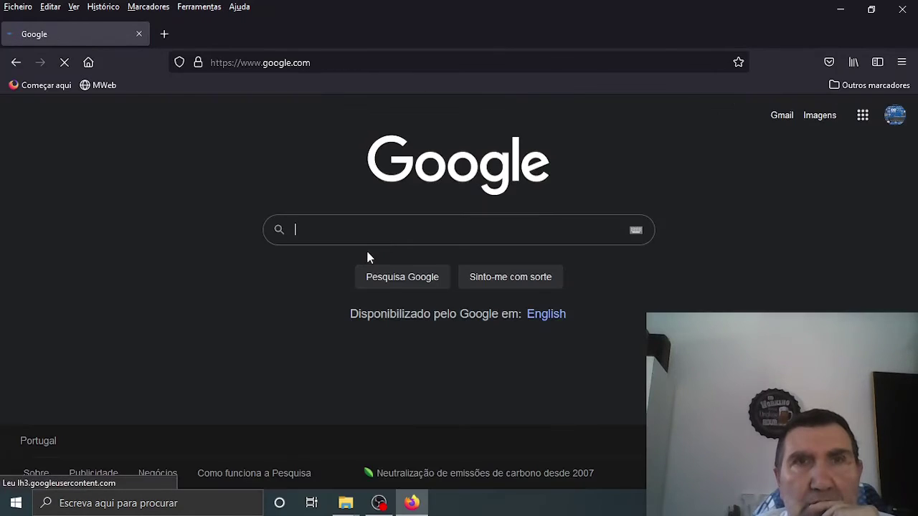
click(369, 229)
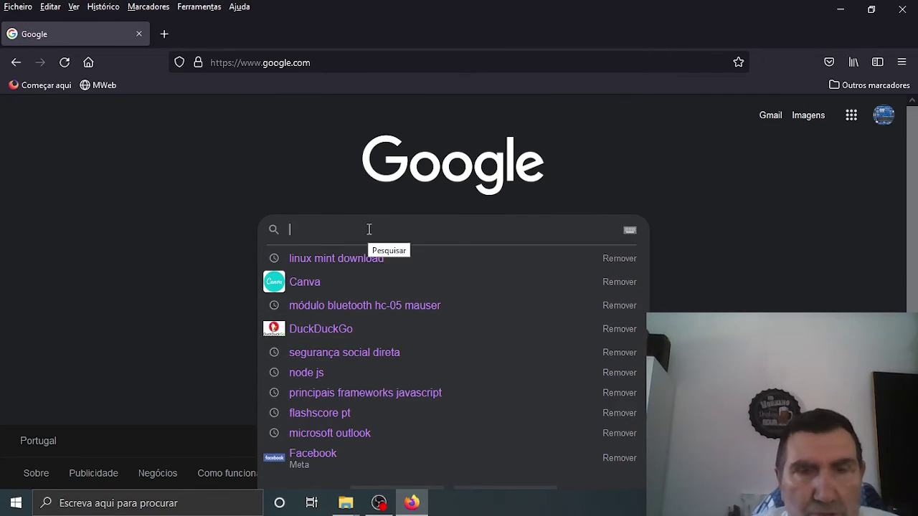
text(rufus)
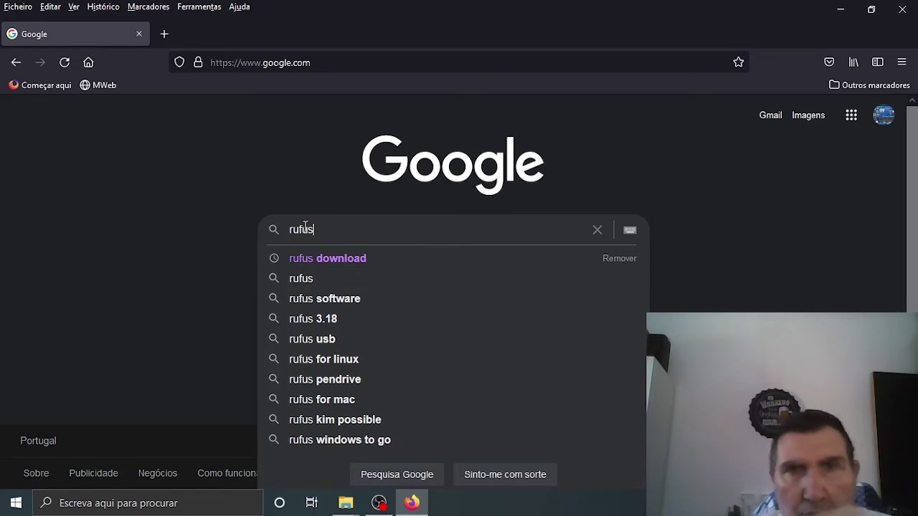
click(361, 258)
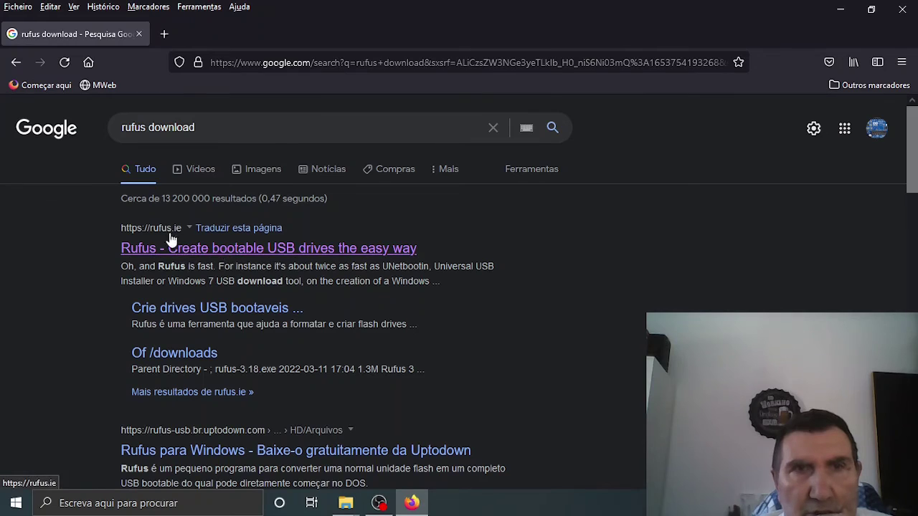
click(292, 250)
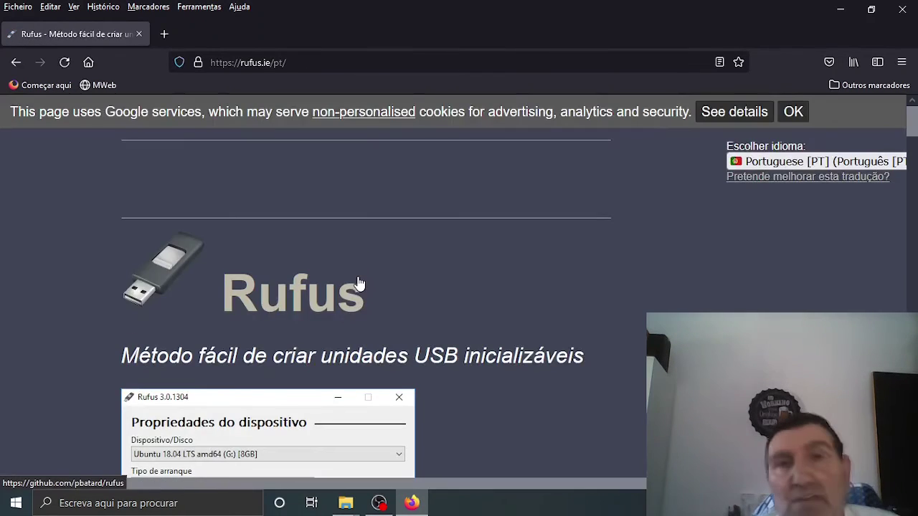
Step: Examine the Rufus page's description and the download links under Transferência, and switch to OBS
scroll(389, 293, down, 3)
scroll(390, 296, down, 10)
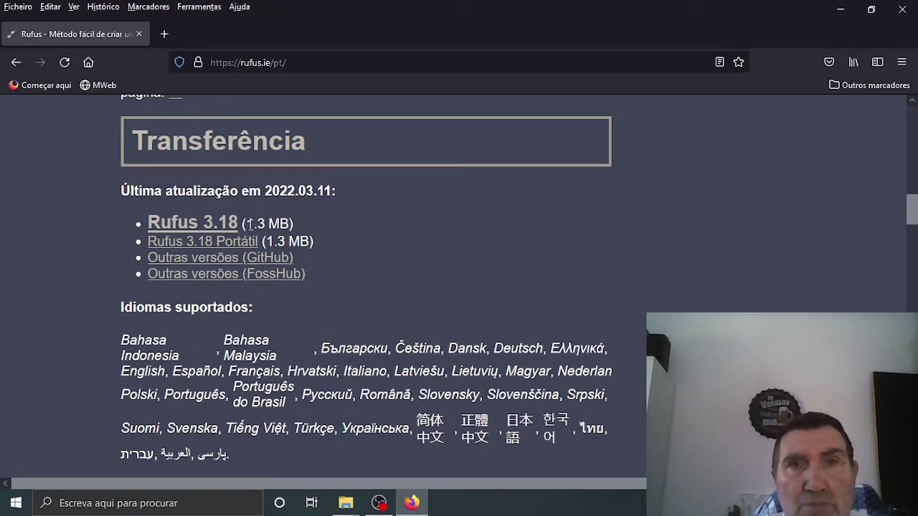
scroll(285, 225, up, 15)
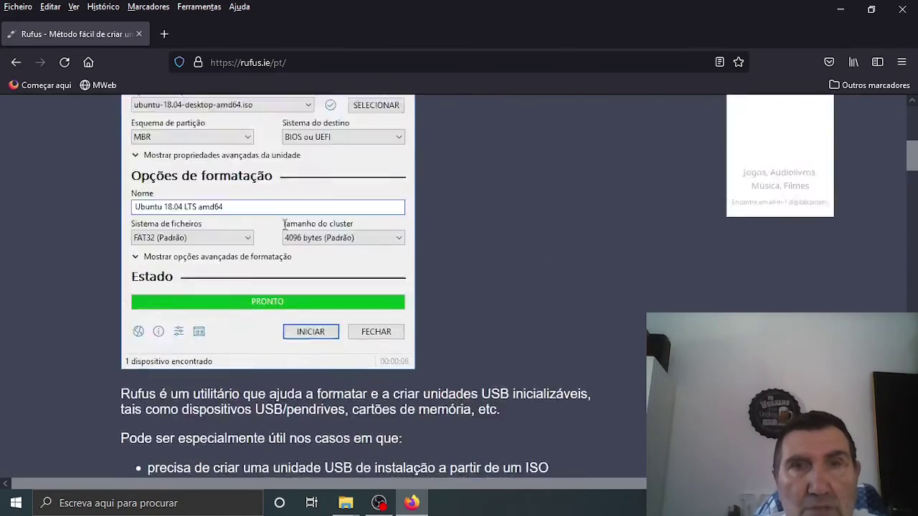
scroll(284, 229, down, 12)
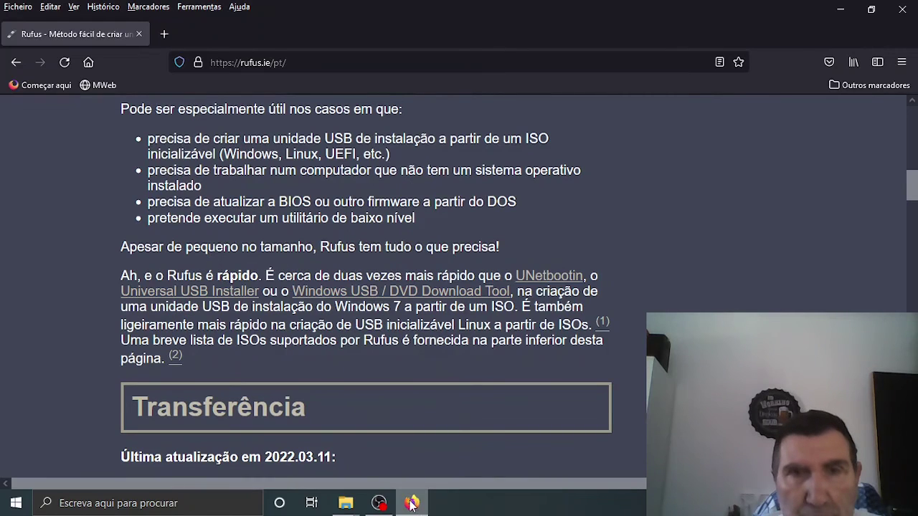
click(380, 504)
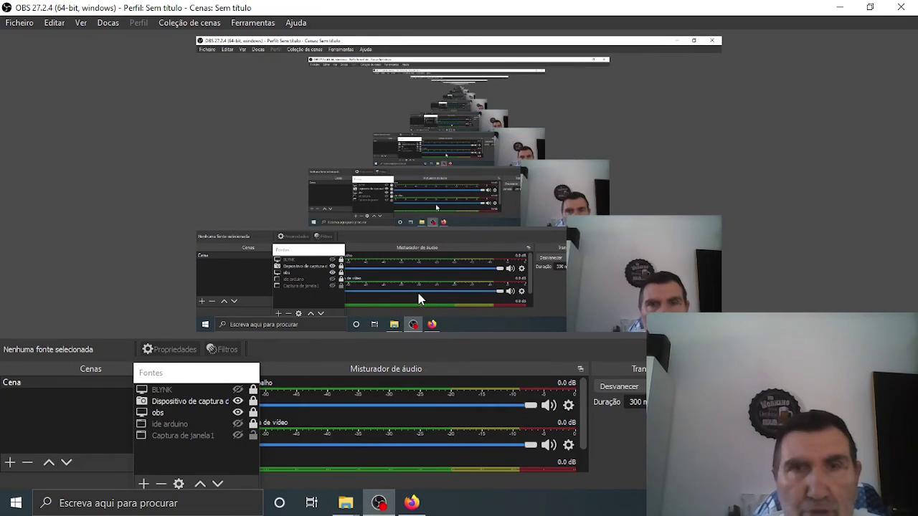